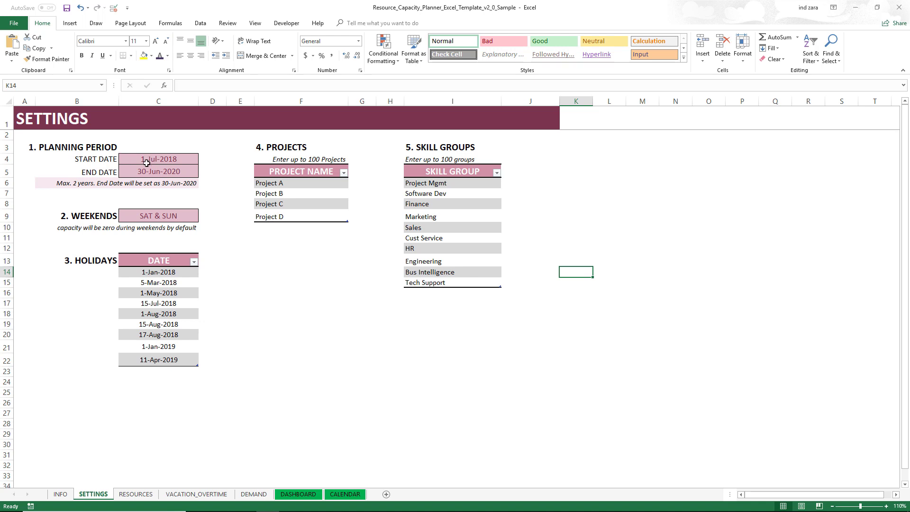
pyautogui.click(167, 217)
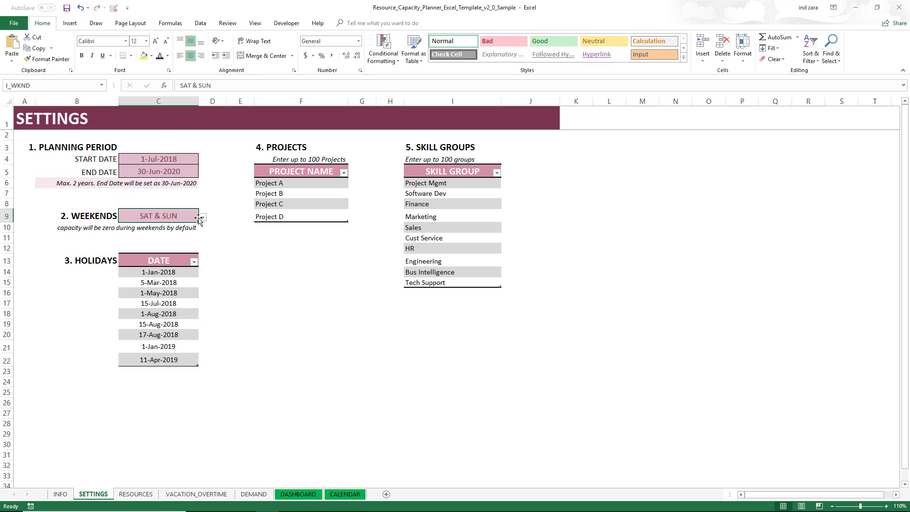
pyautogui.click(203, 219)
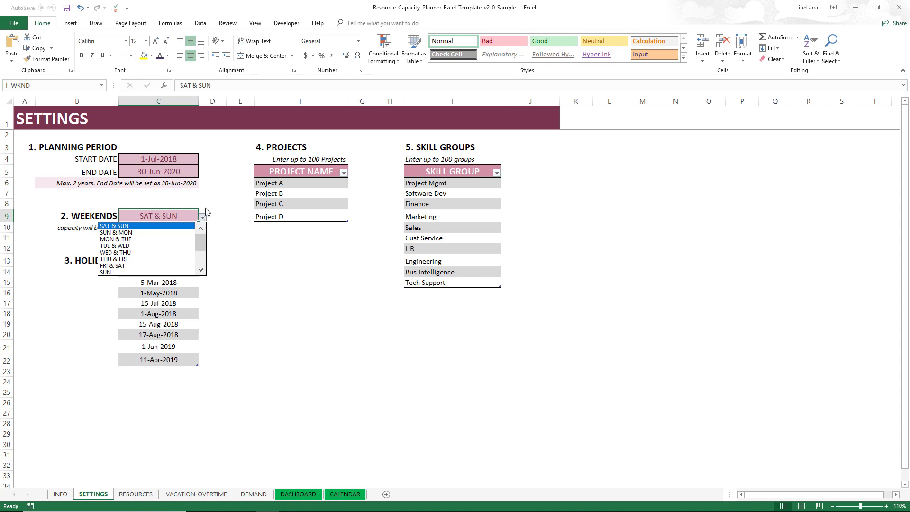
pyautogui.click(203, 218)
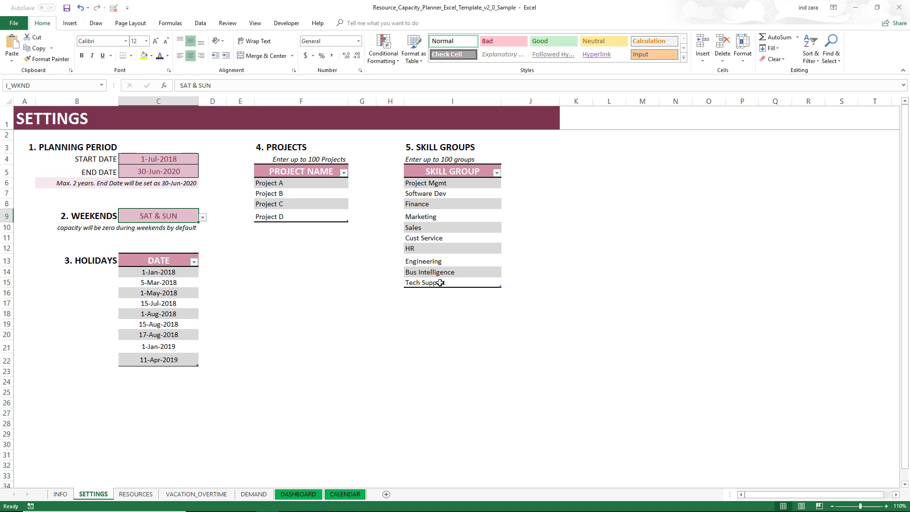
# On the RESOURCES sheet, review Cust Svc Rep 1's Monday–Thursday hours and skill group list, keeping Cust Service.
pyautogui.click(136, 494)
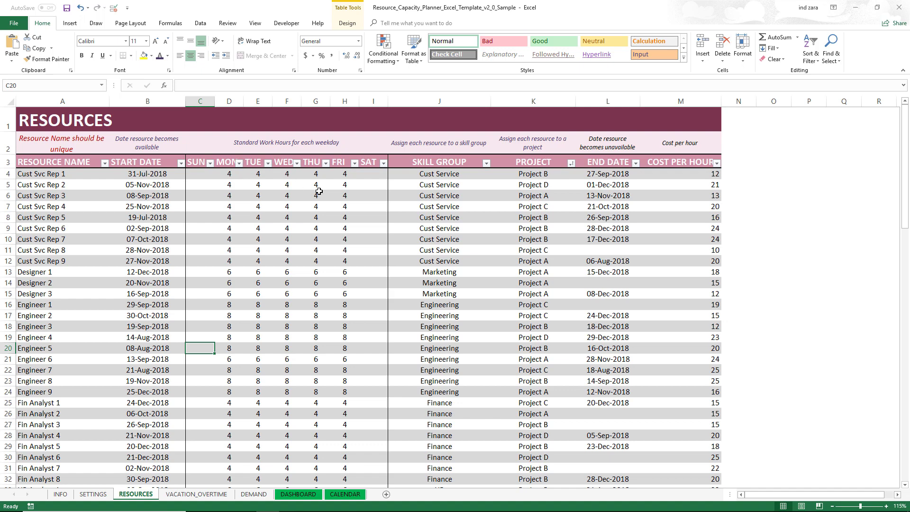
pyautogui.moveTo(217, 174); pyautogui.dragTo(344, 178)
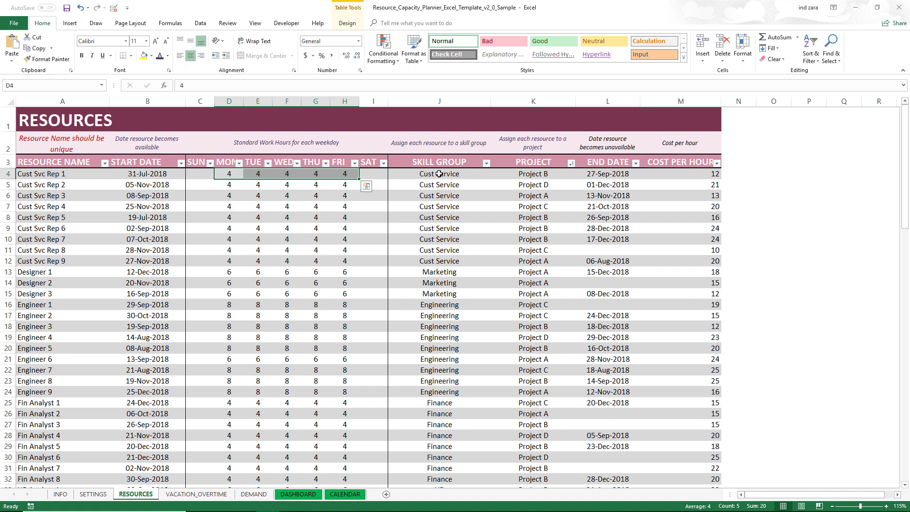
pyautogui.click(471, 177)
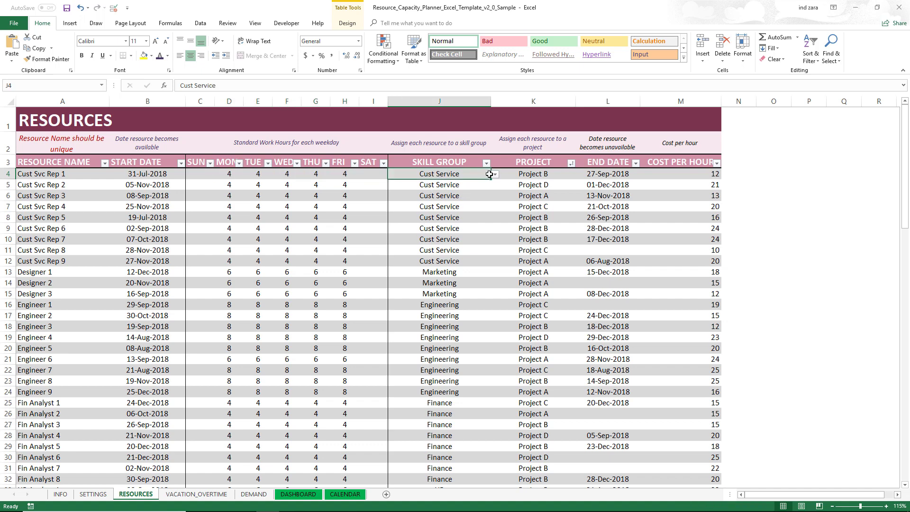
pyautogui.click(494, 174)
pyautogui.moveTo(497, 208); pyautogui.dragTo(496, 202)
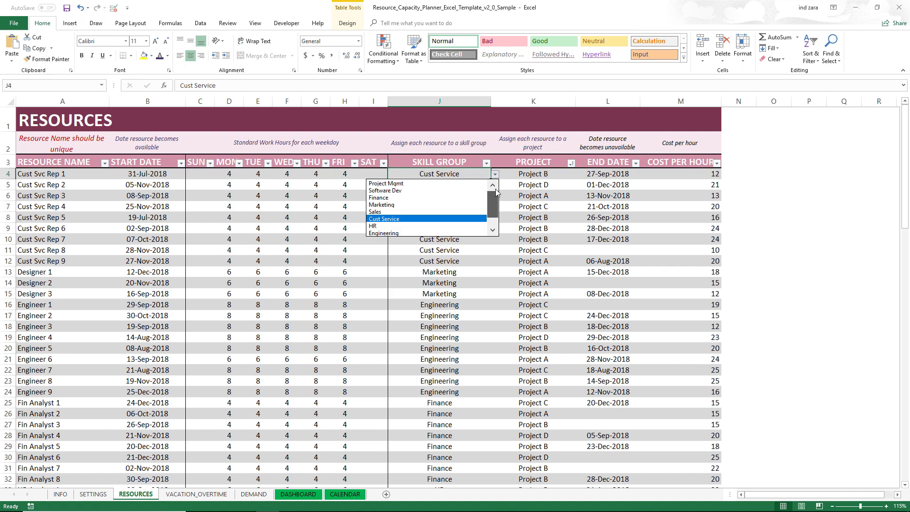
pyautogui.click(473, 174)
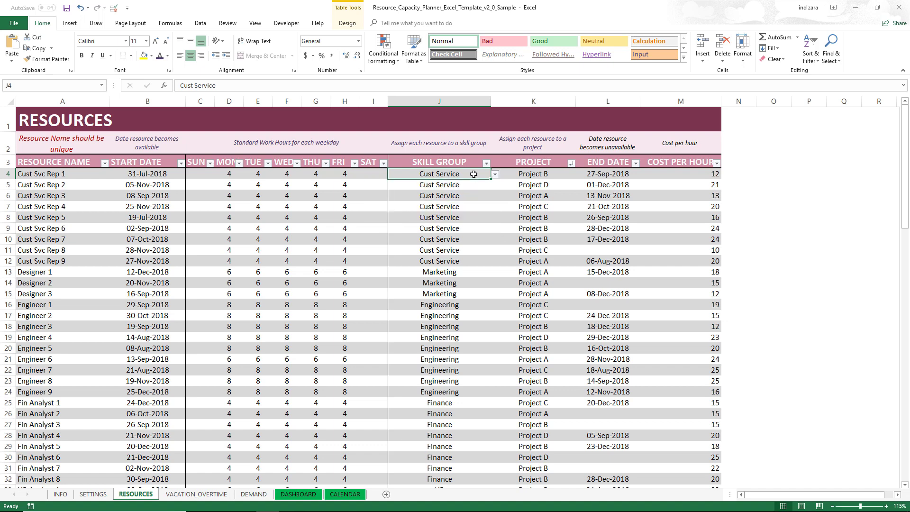
# Check Cust Svc Rep 1's project dropdown, leaving Project B, and go to the SETTINGS sheet.
pyautogui.click(552, 172)
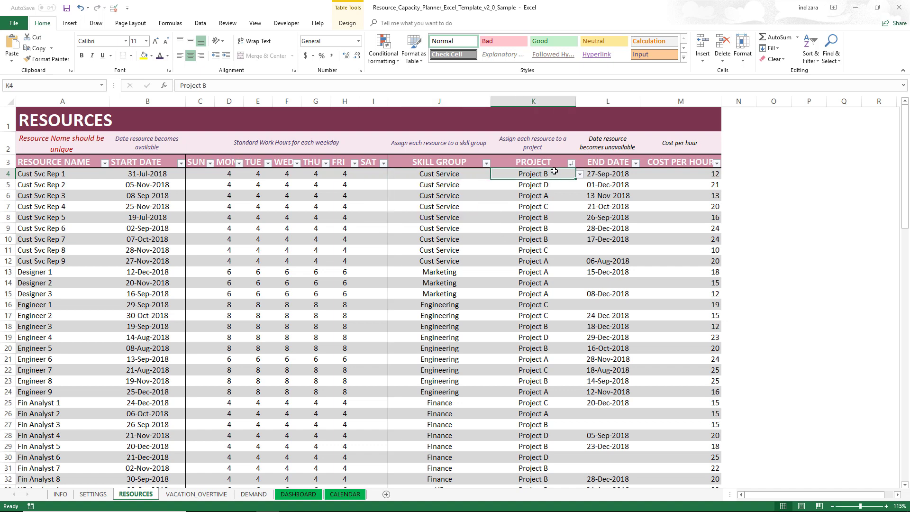
pyautogui.click(579, 175)
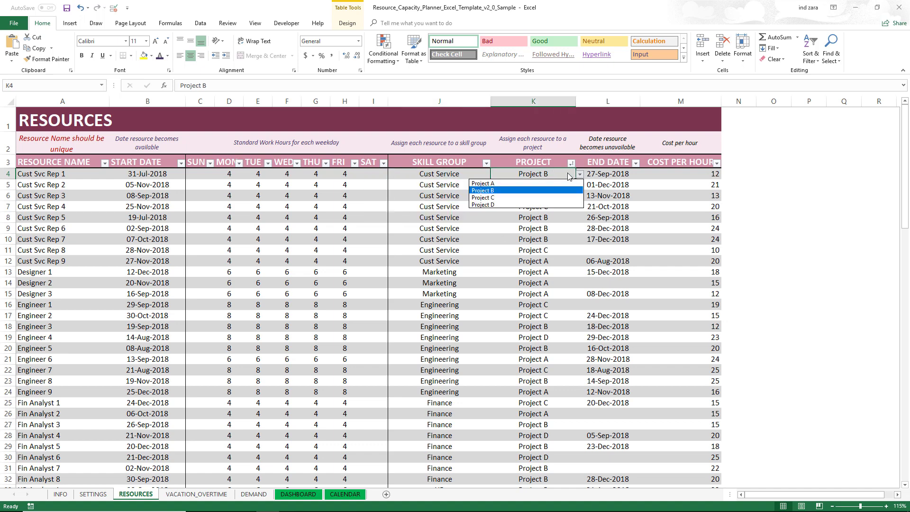
pyautogui.click(569, 174)
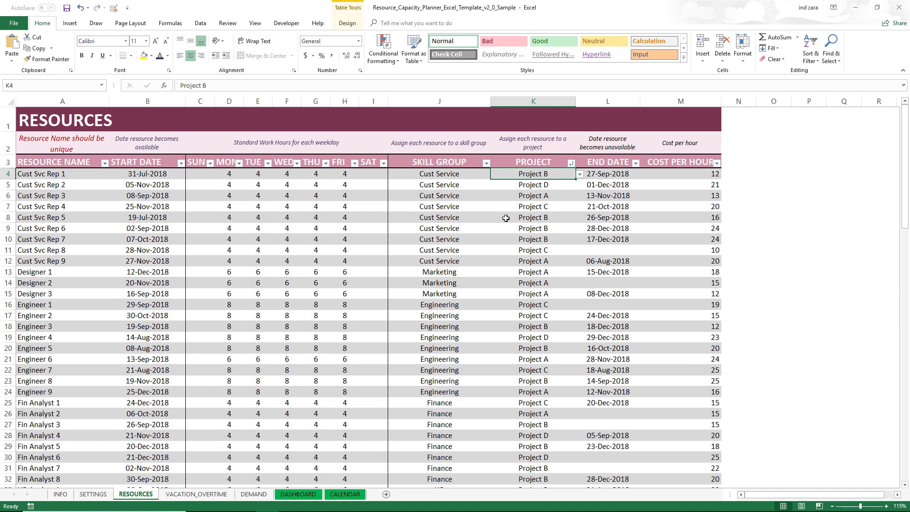
pyautogui.click(97, 495)
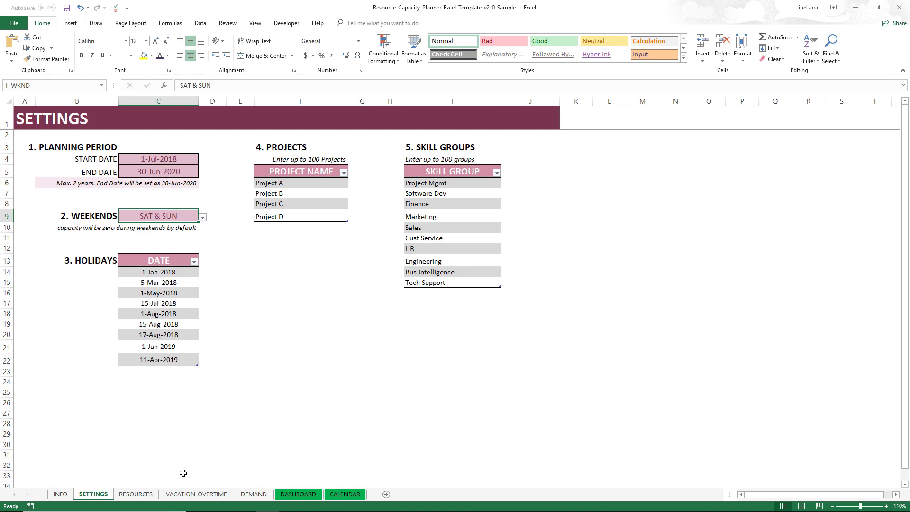
pyautogui.click(135, 494)
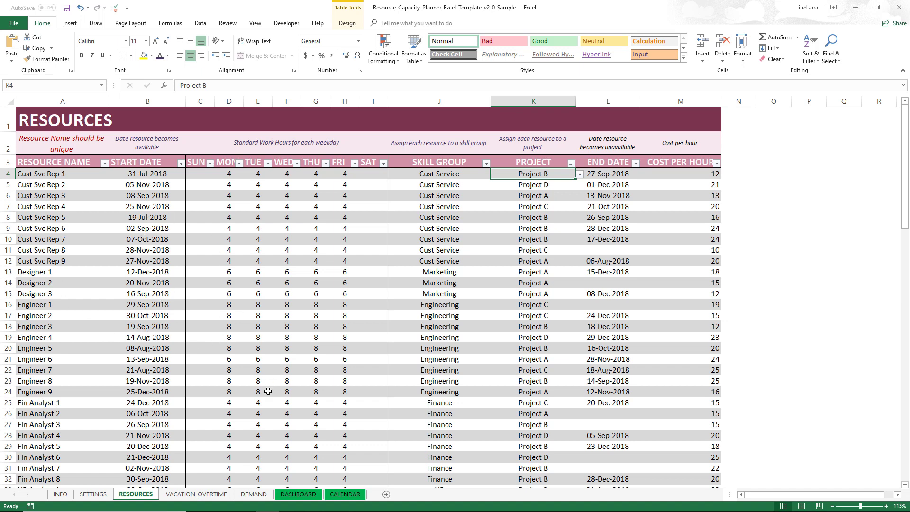
pyautogui.click(222, 495)
pyautogui.click(125, 235)
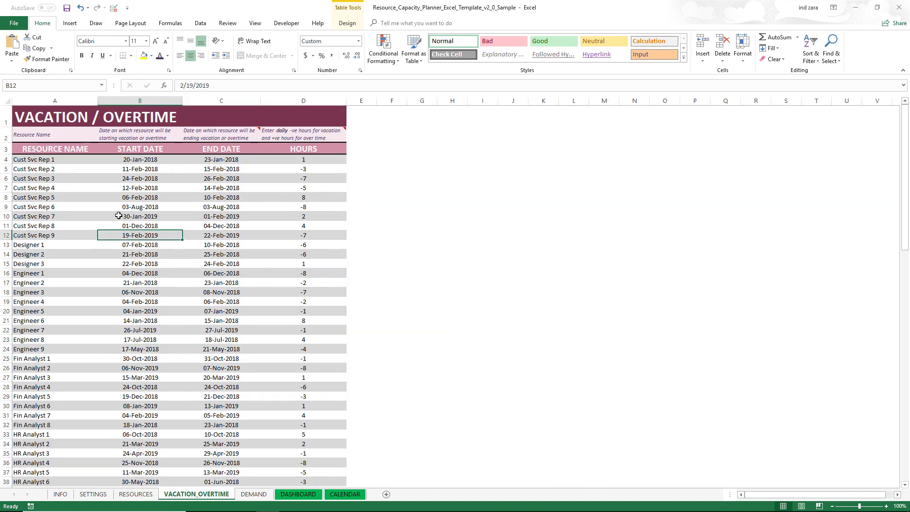
pyautogui.click(94, 161)
pyautogui.click(101, 160)
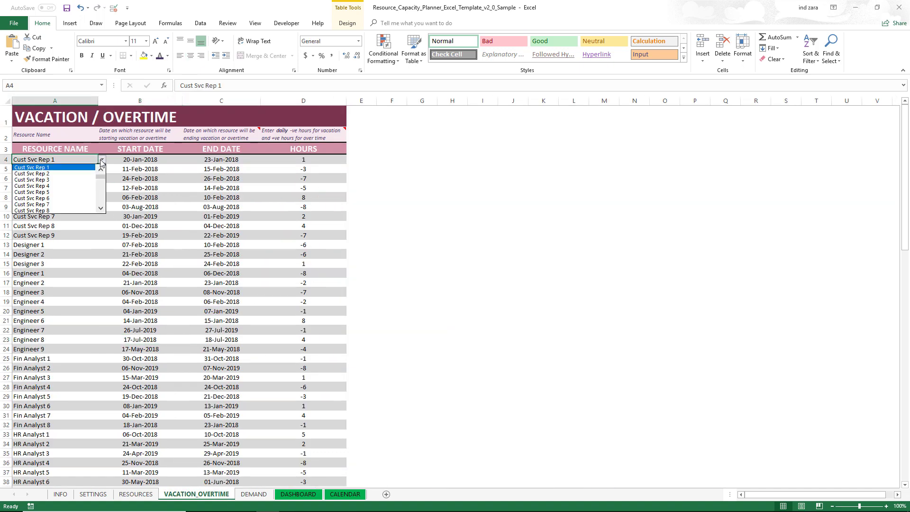
pyautogui.click(100, 162)
pyautogui.click(150, 160)
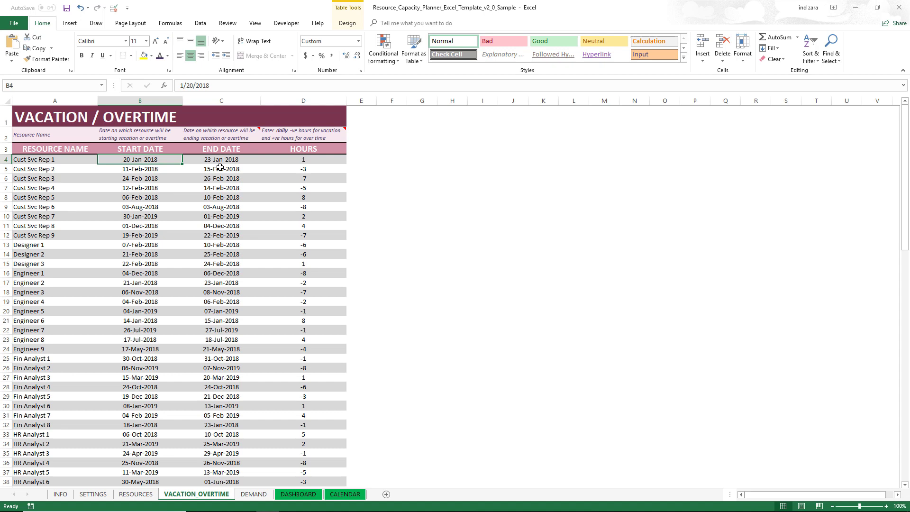
pyautogui.click(322, 161)
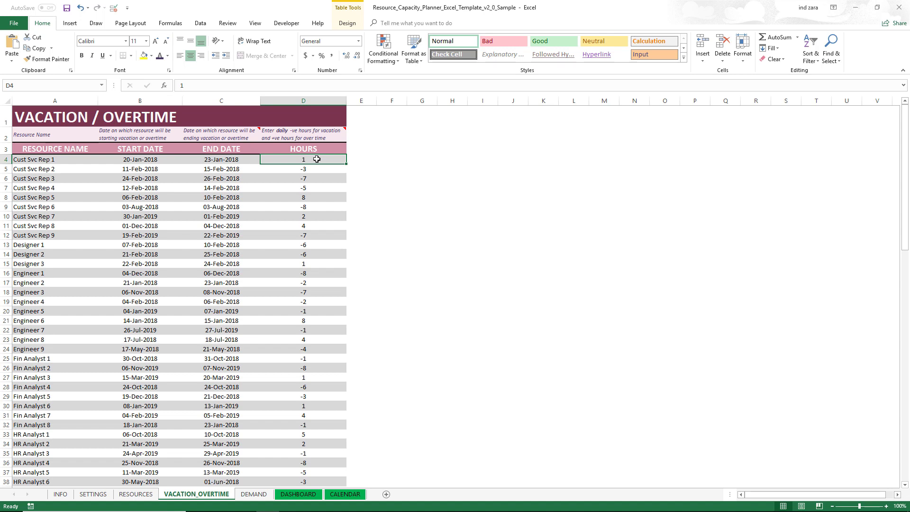
pyautogui.click(317, 169)
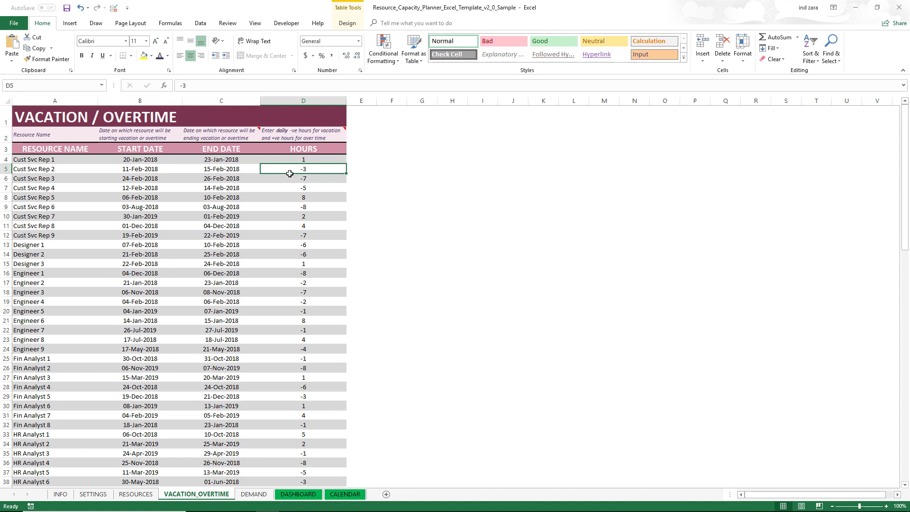
pyautogui.moveTo(155, 159); pyautogui.dragTo(201, 161)
pyautogui.click(150, 166)
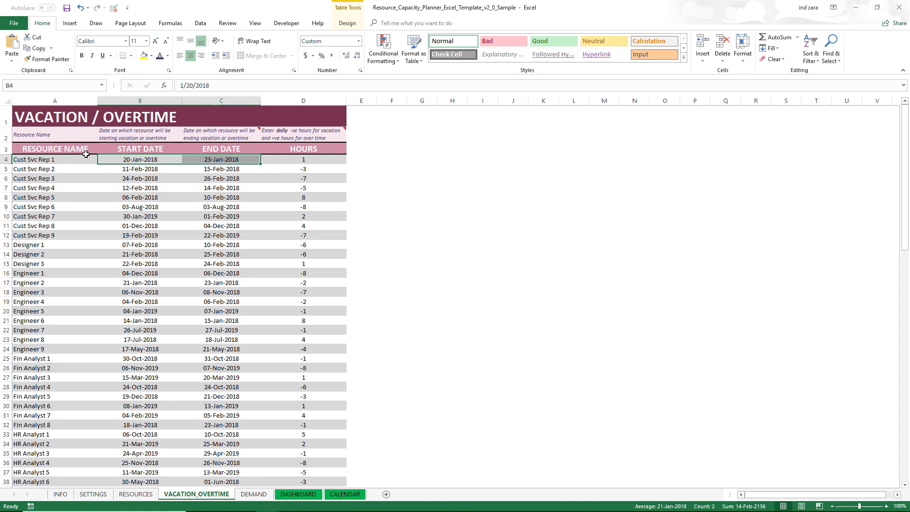
pyautogui.click(326, 160)
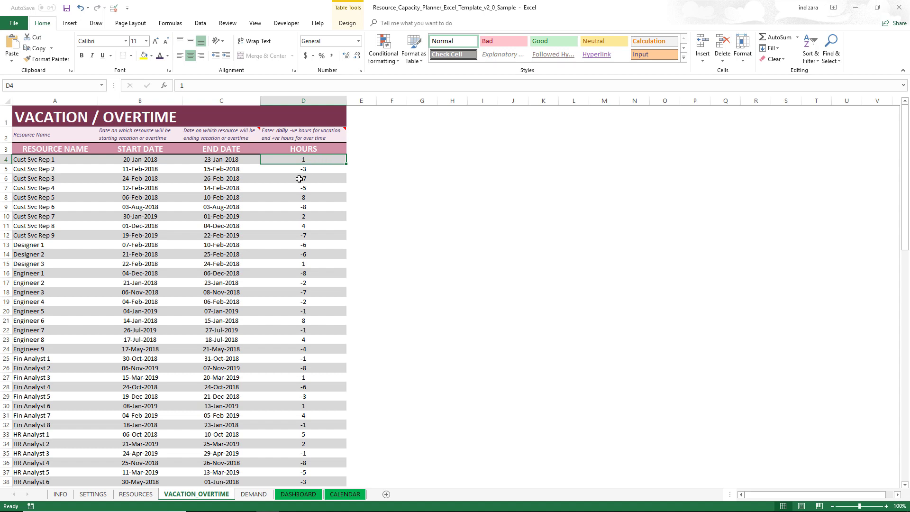
pyautogui.click(76, 243)
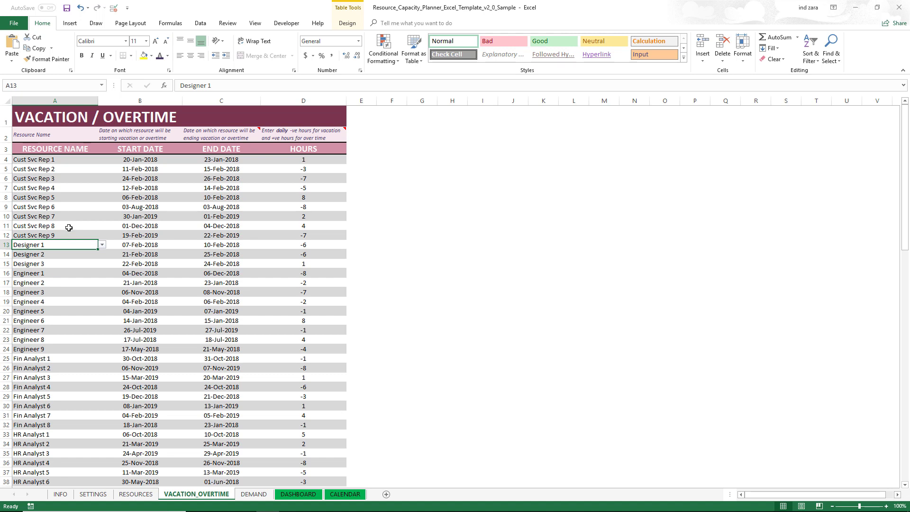
pyautogui.moveTo(61, 162); pyautogui.dragTo(61, 240)
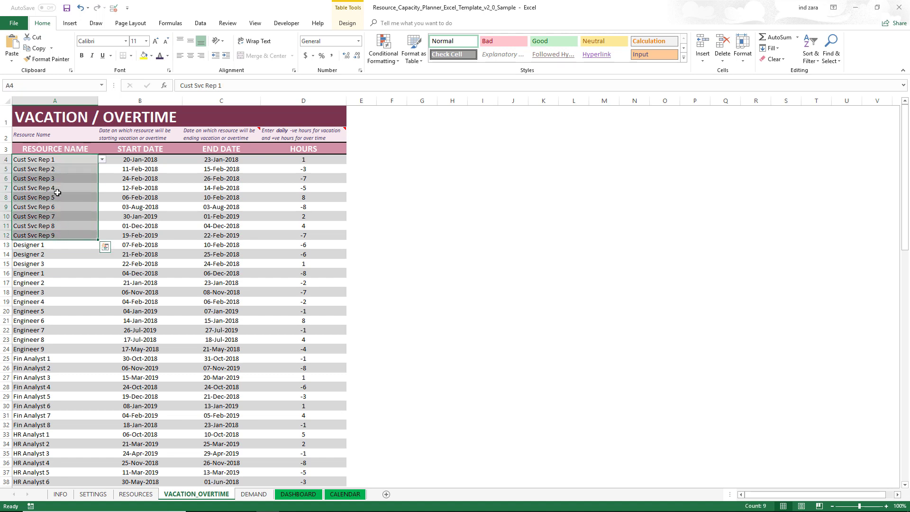
pyautogui.click(151, 159)
pyautogui.click(212, 158)
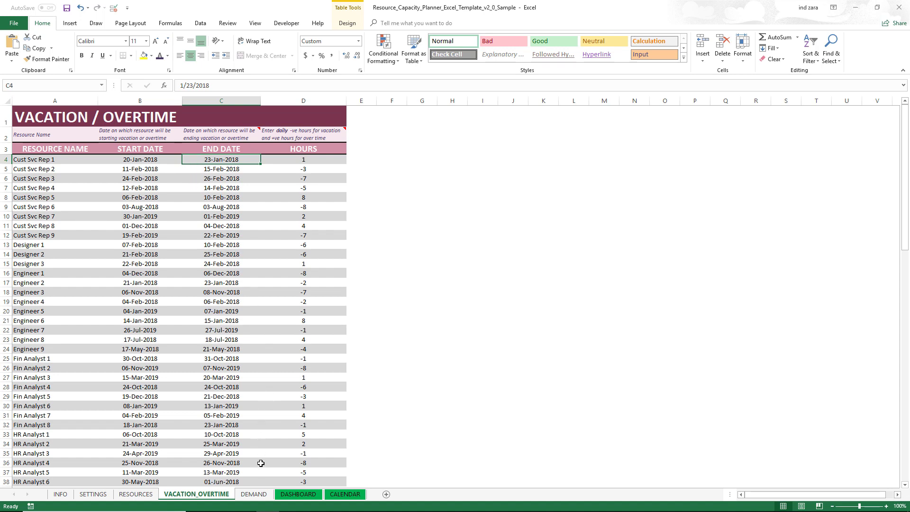
# Inspect the E11 skill group formula and the B4 resource dropdown, leaving Cust Svc Rep 9.
pyautogui.click(261, 494)
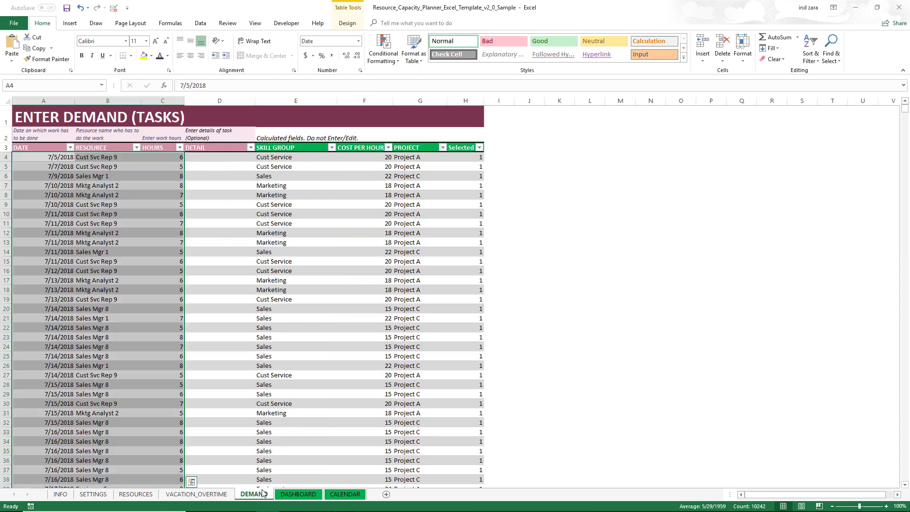
pyautogui.click(309, 222)
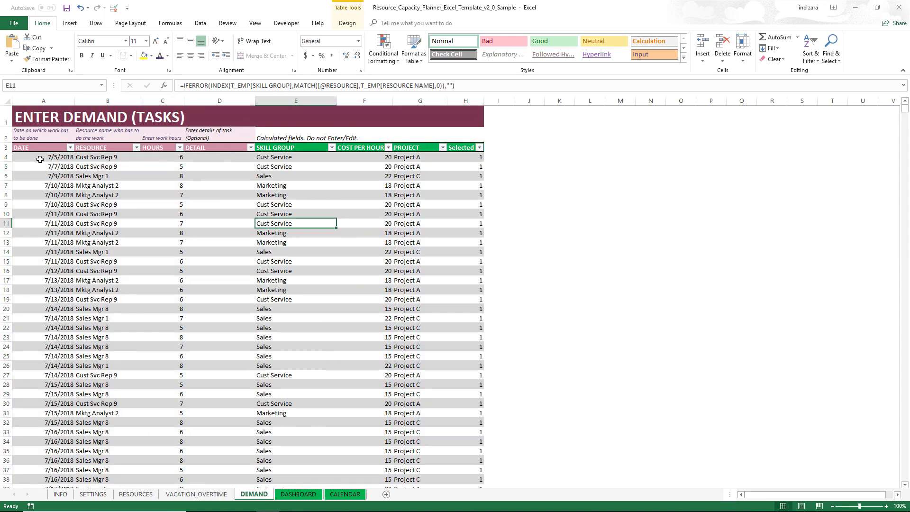
pyautogui.moveTo(42, 156); pyautogui.dragTo(128, 176)
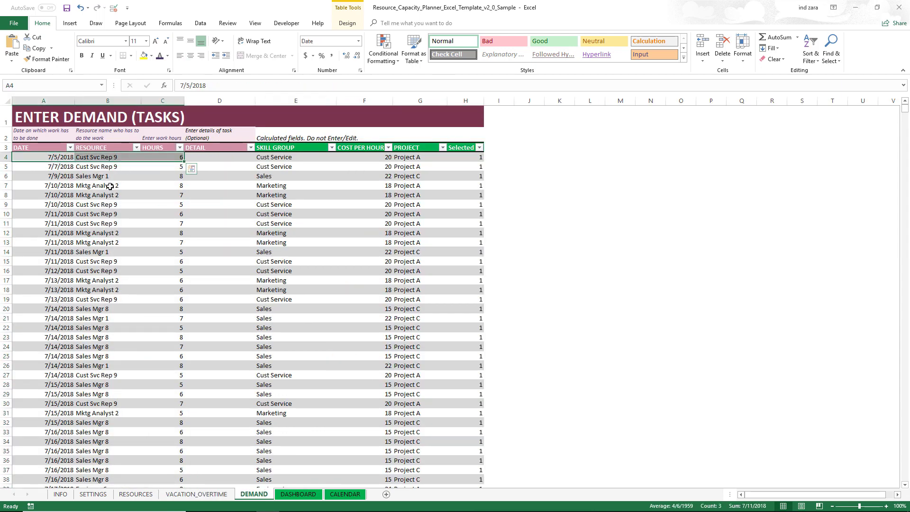
pyautogui.click(110, 186)
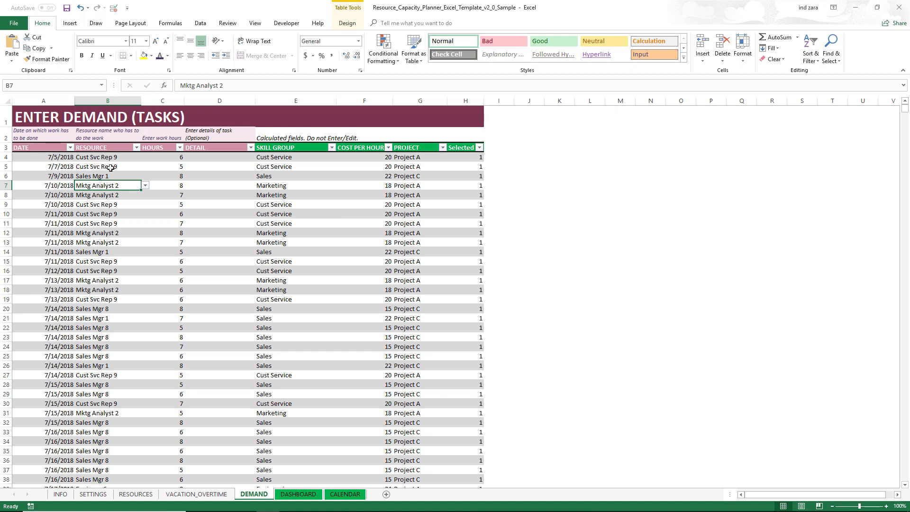
pyautogui.click(129, 161)
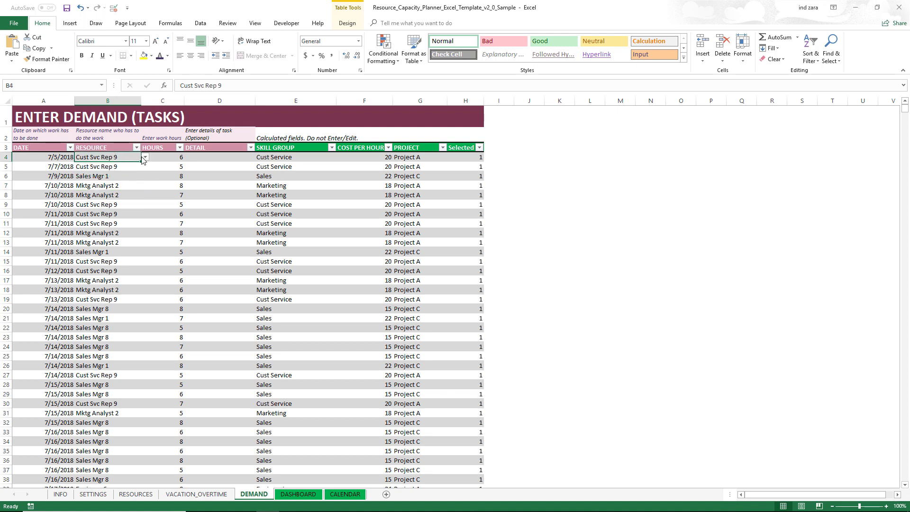
pyautogui.click(144, 158)
pyautogui.click(145, 158)
# Review the first task's hours in C4, date 7/5/2018 in A4 and optional detail in D4.
pyautogui.click(162, 157)
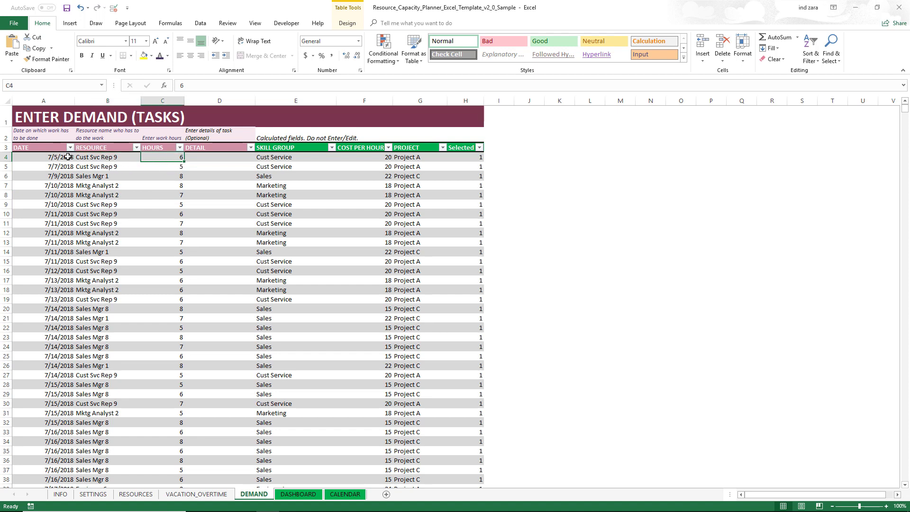
pyautogui.click(90, 158)
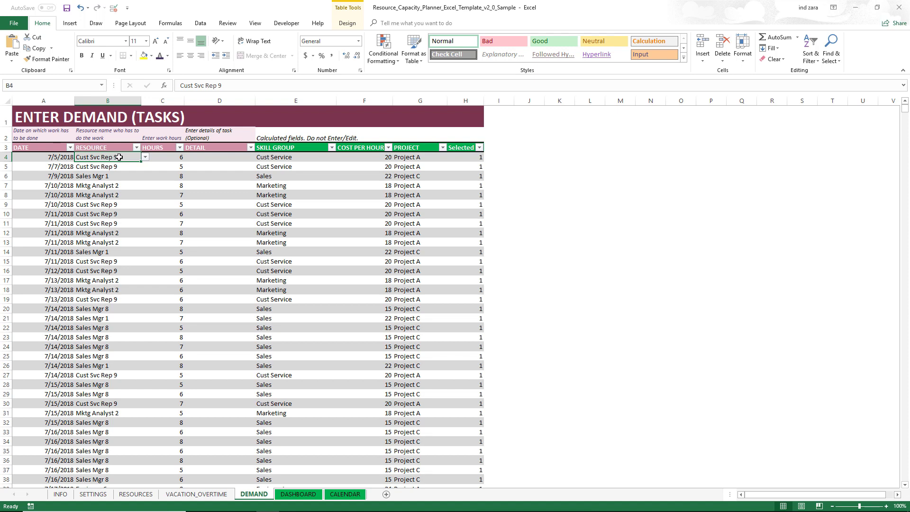
pyautogui.click(164, 157)
pyautogui.click(60, 156)
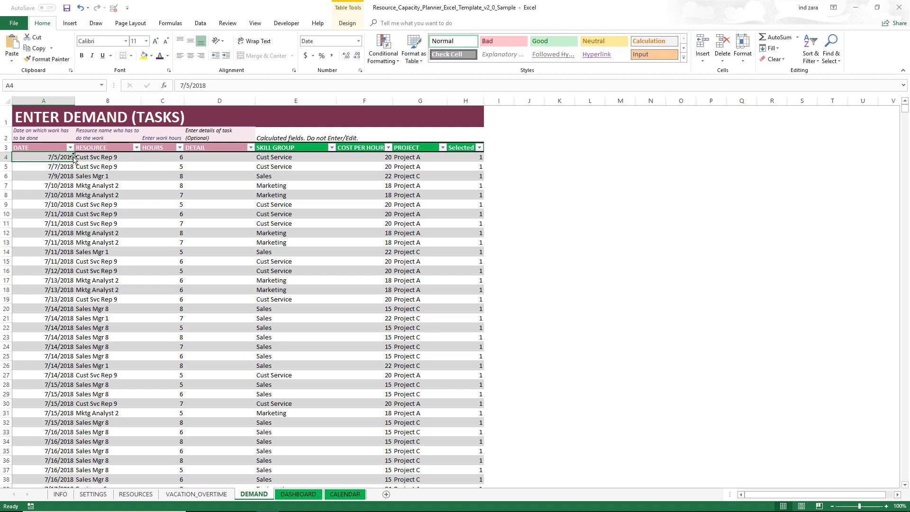
pyautogui.click(200, 154)
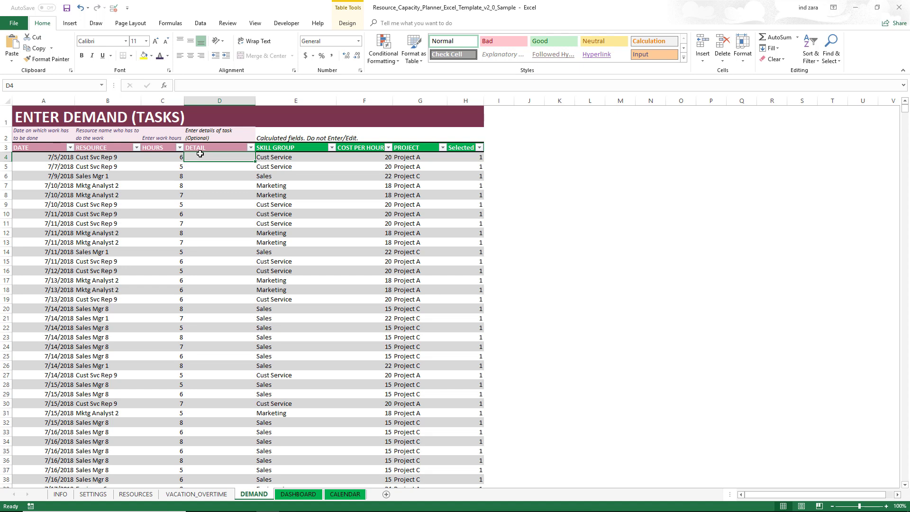
pyautogui.click(57, 157)
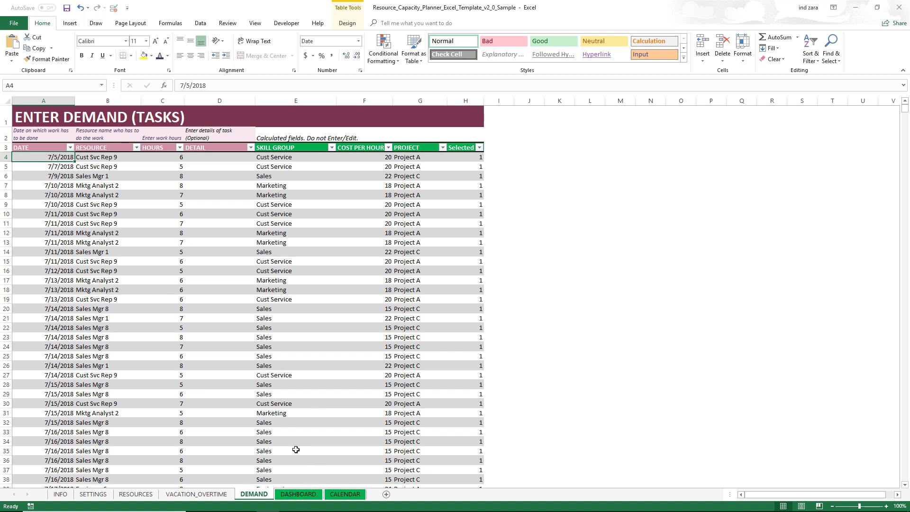
# Switch to the DASHBOARD sheet showing 82,106 capacity versus 22,137 demand hours.
pyautogui.click(299, 495)
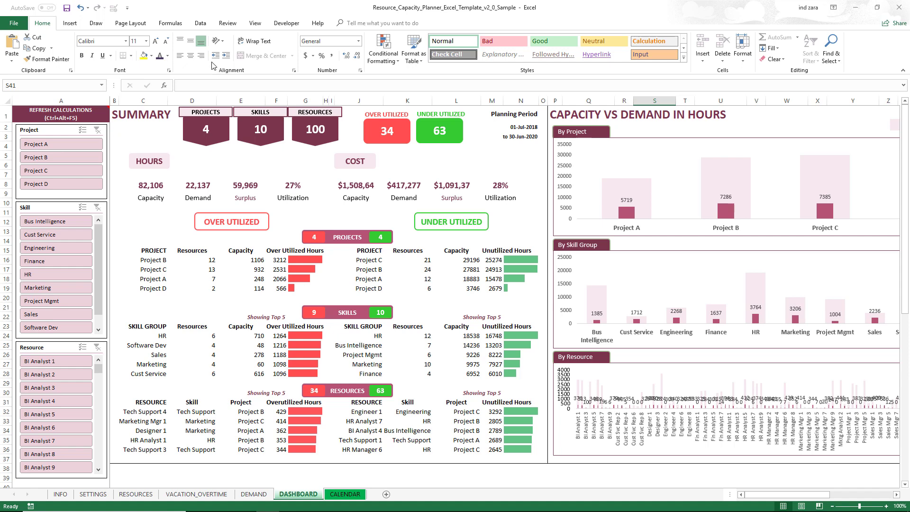
pyautogui.click(204, 25)
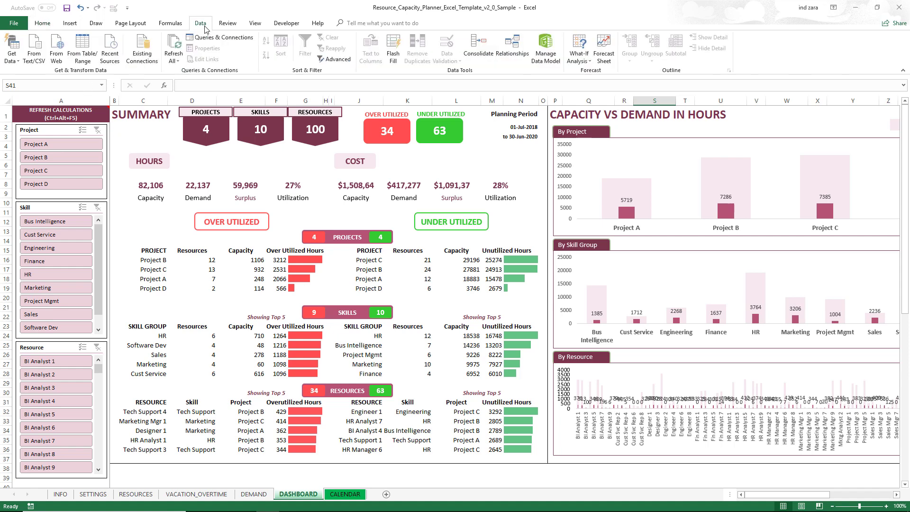
pyautogui.click(178, 44)
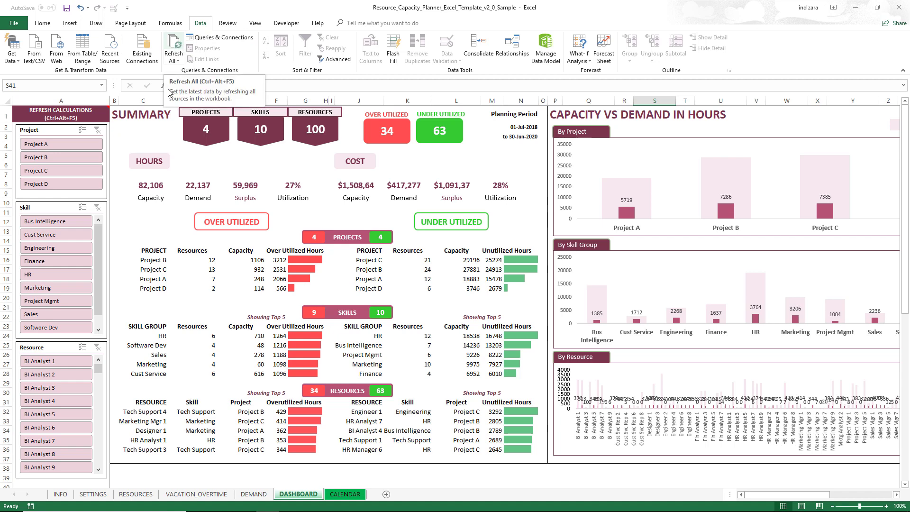
pyautogui.click(176, 45)
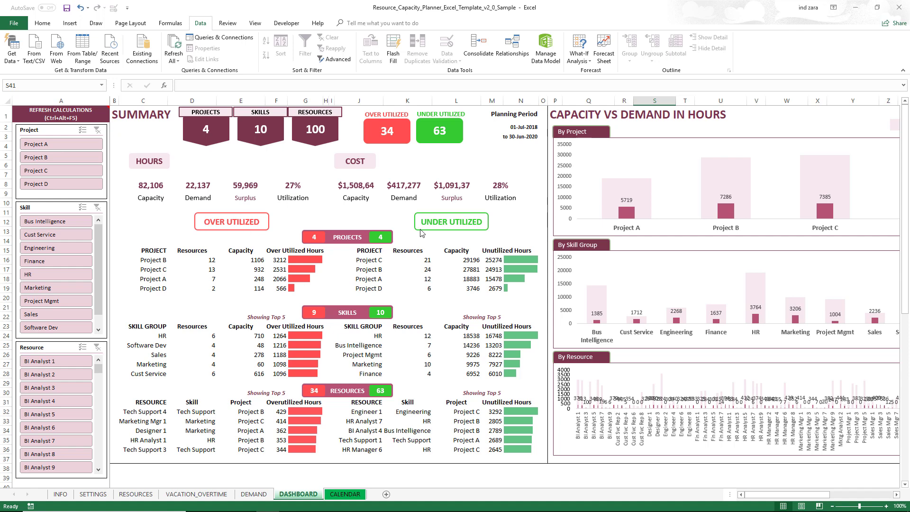
pyautogui.click(161, 261)
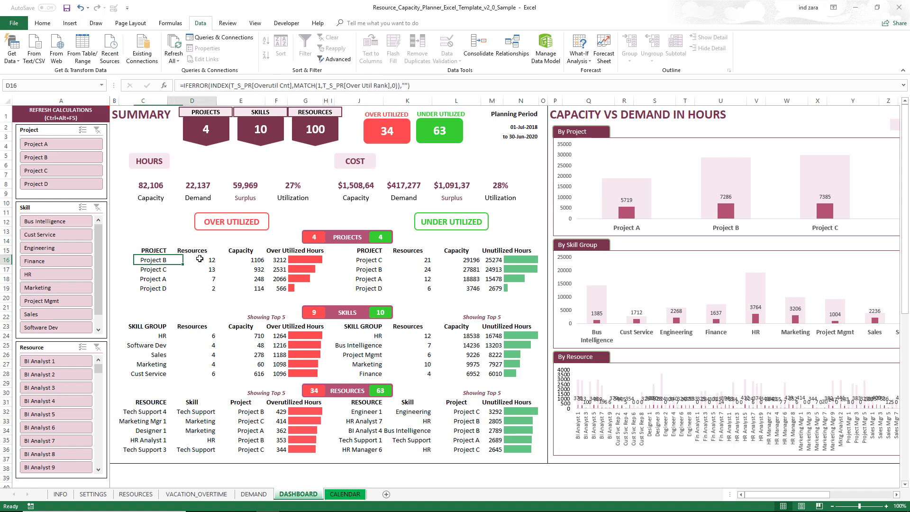
pyautogui.click(258, 261)
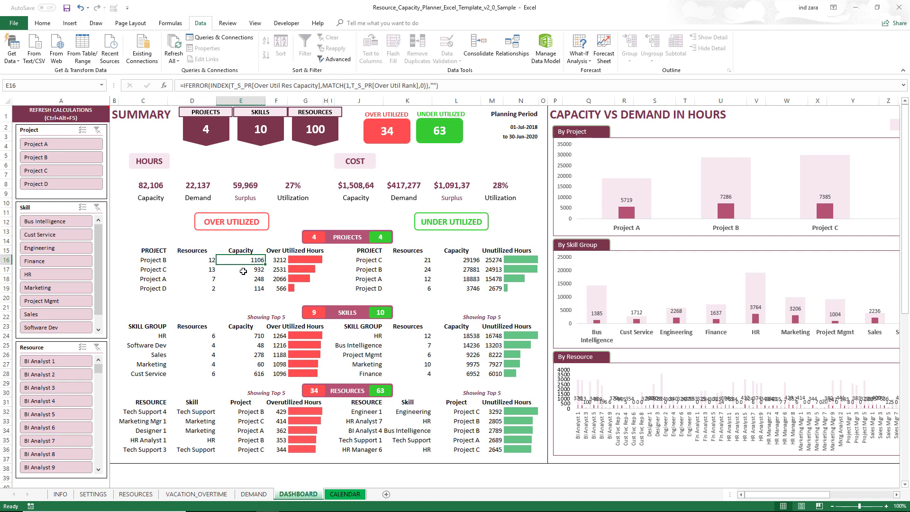
pyautogui.click(274, 261)
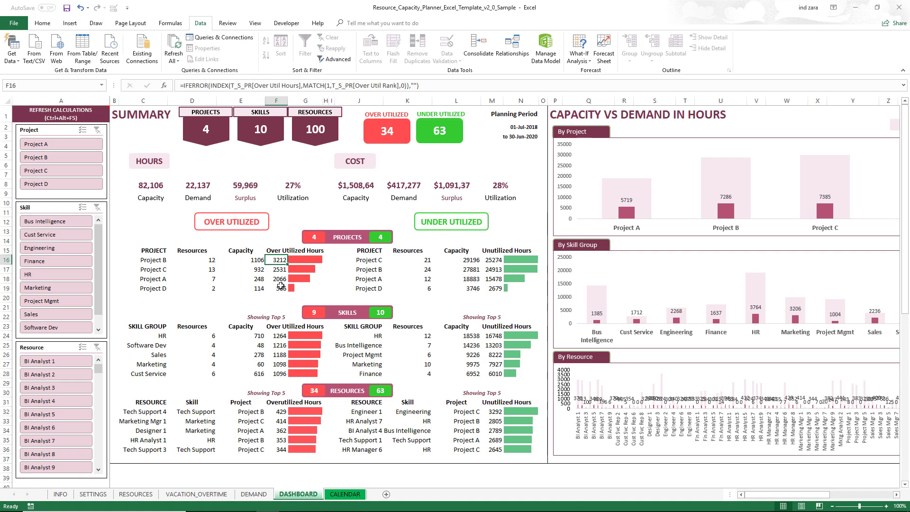
pyautogui.scroll(-1, 236, 249)
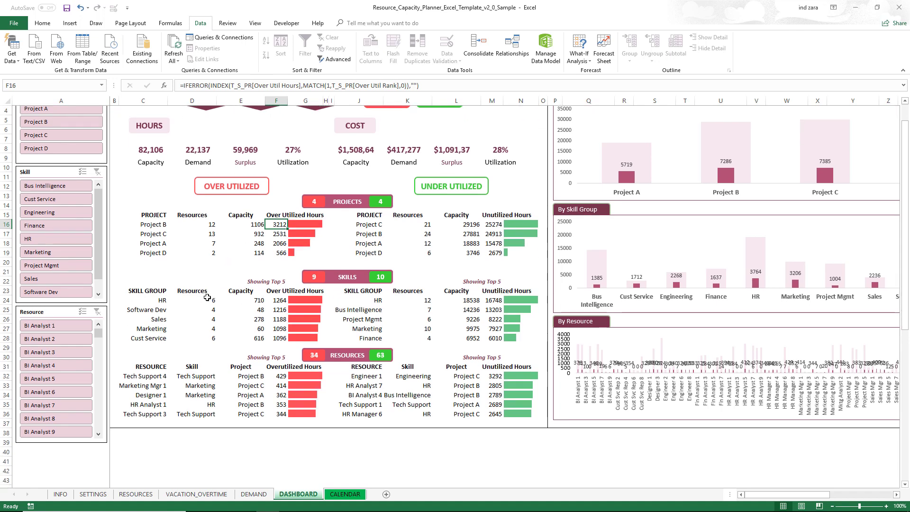
pyautogui.scroll(1, 160, 306)
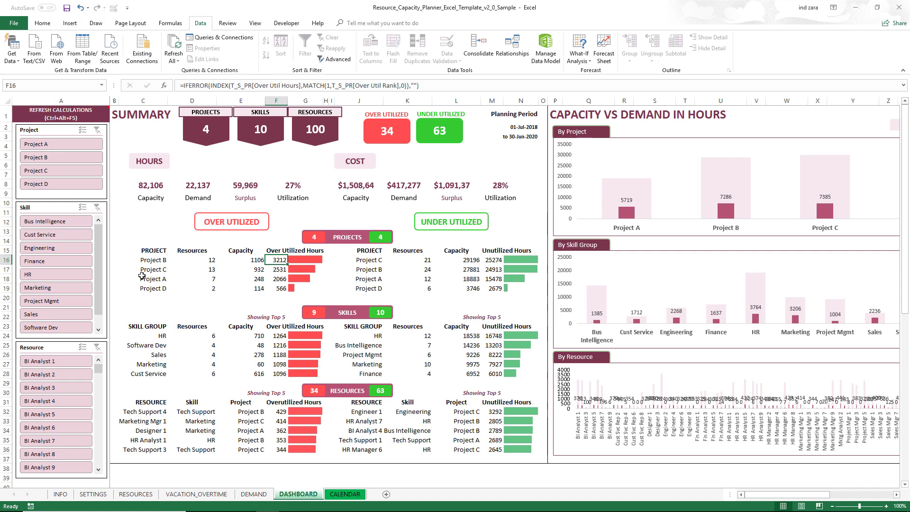
# Filter the Project slicer to Project B and the Skill slicer to HR.
pyautogui.click(59, 158)
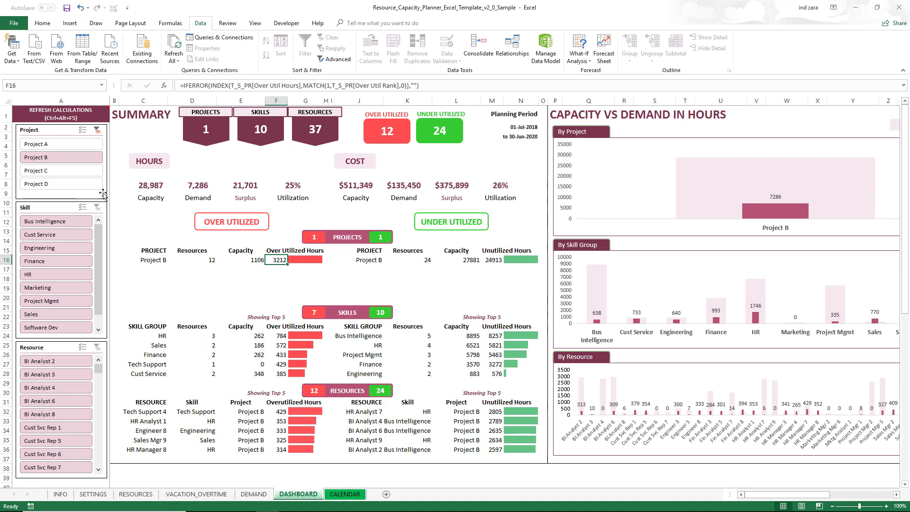
pyautogui.click(56, 275)
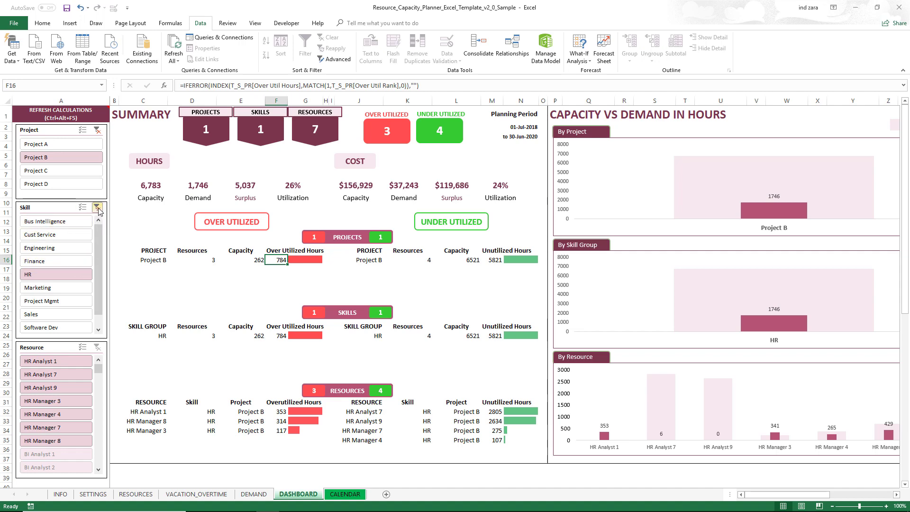
# Clear the Skill and Project slicer filters and scroll right to the comparison charts.
pyautogui.click(40, 374)
pyautogui.click(98, 207)
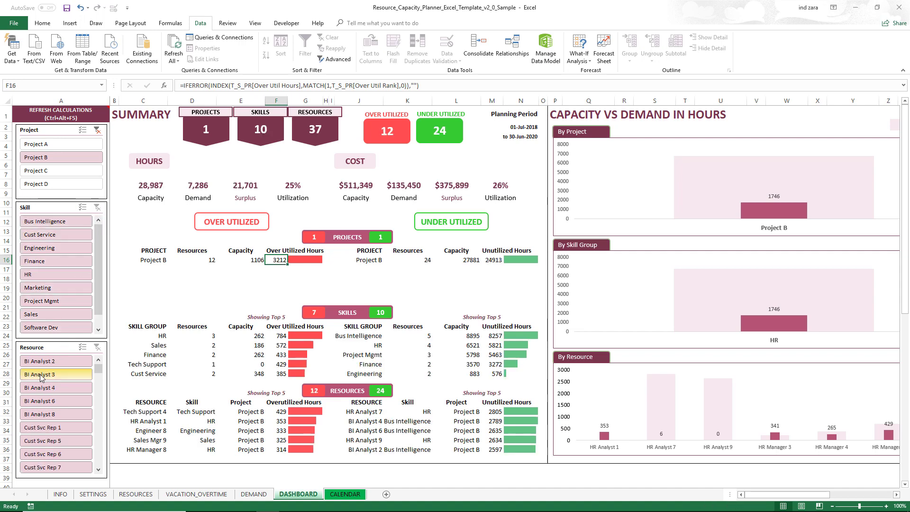
pyautogui.click(97, 130)
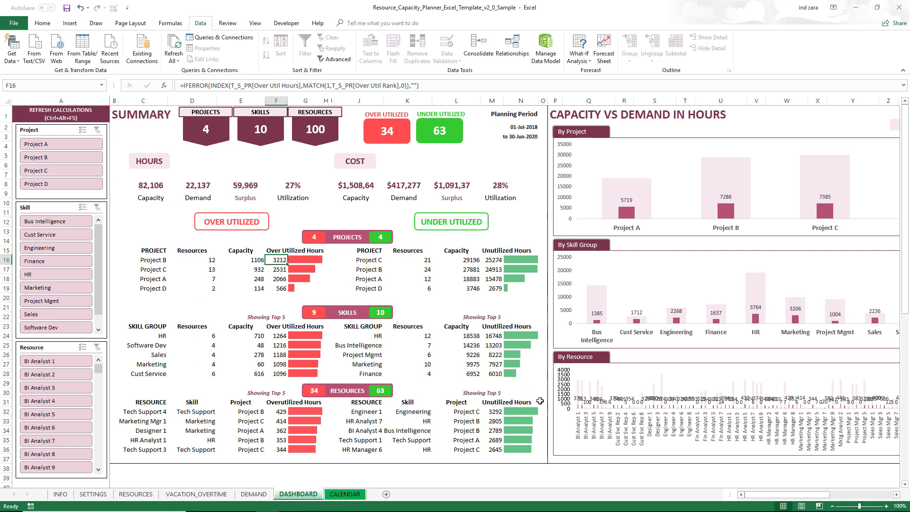
pyautogui.moveTo(761, 496); pyautogui.dragTo(860, 498)
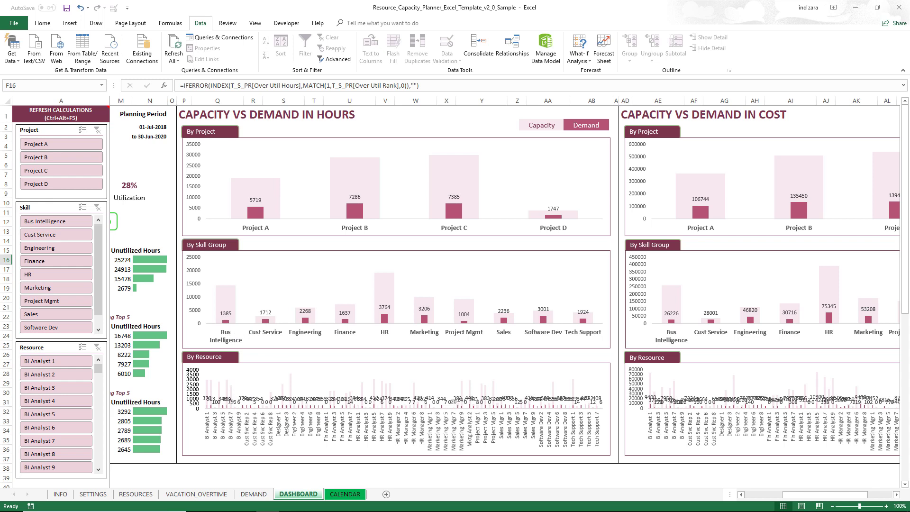
# Filter the Project slicer to Project B, check the chart values, and scroll back to SUMMARY.
pyautogui.click(66, 158)
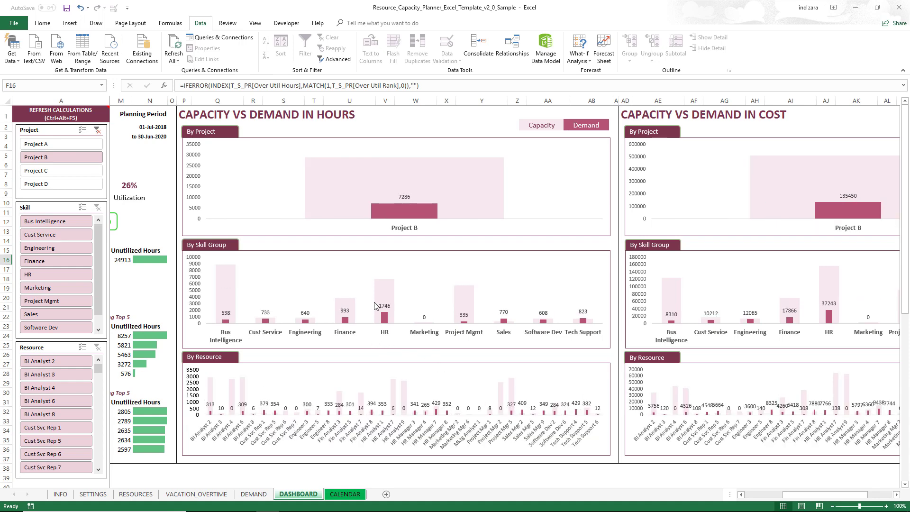
pyautogui.moveTo(375, 306)
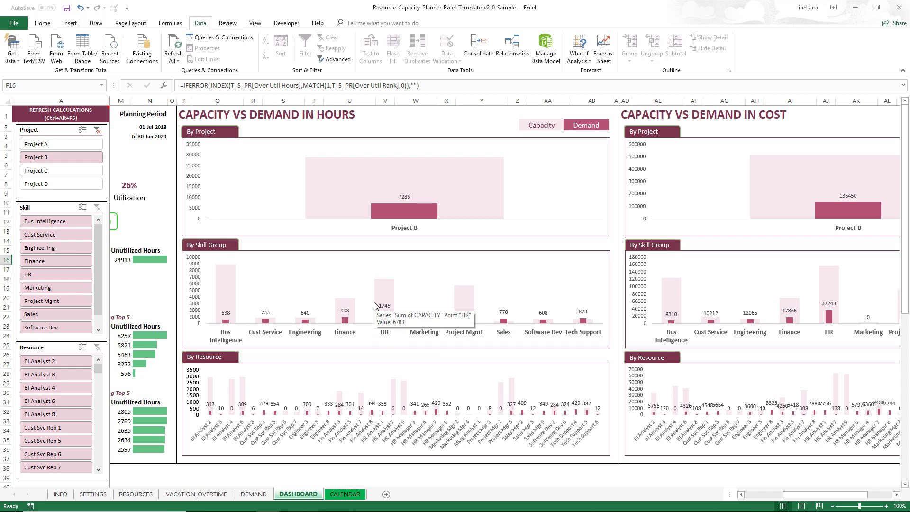
pyautogui.moveTo(403, 201)
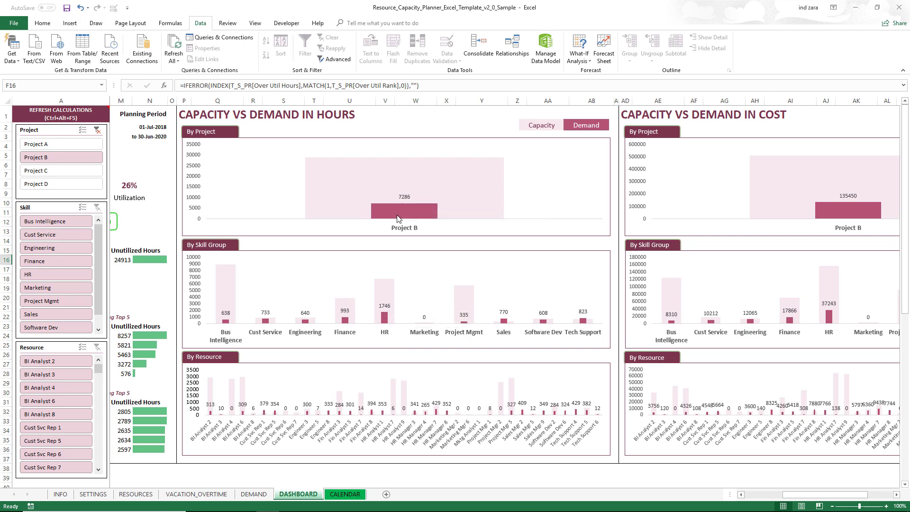
pyautogui.moveTo(485, 167)
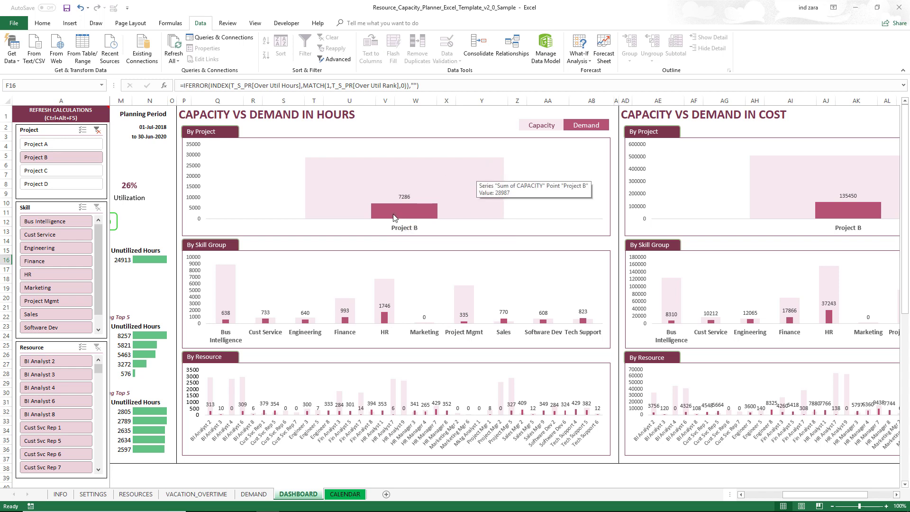
pyautogui.moveTo(396, 217)
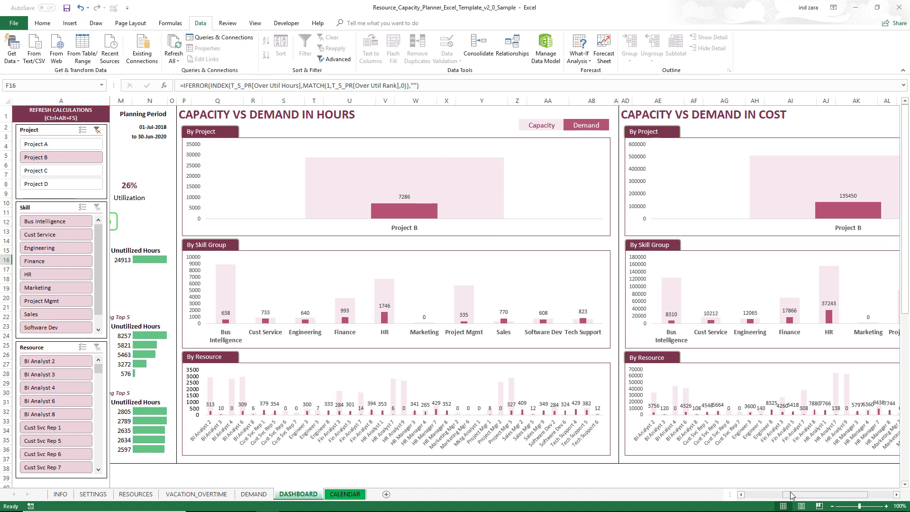
pyautogui.moveTo(793, 497); pyautogui.dragTo(819, 500)
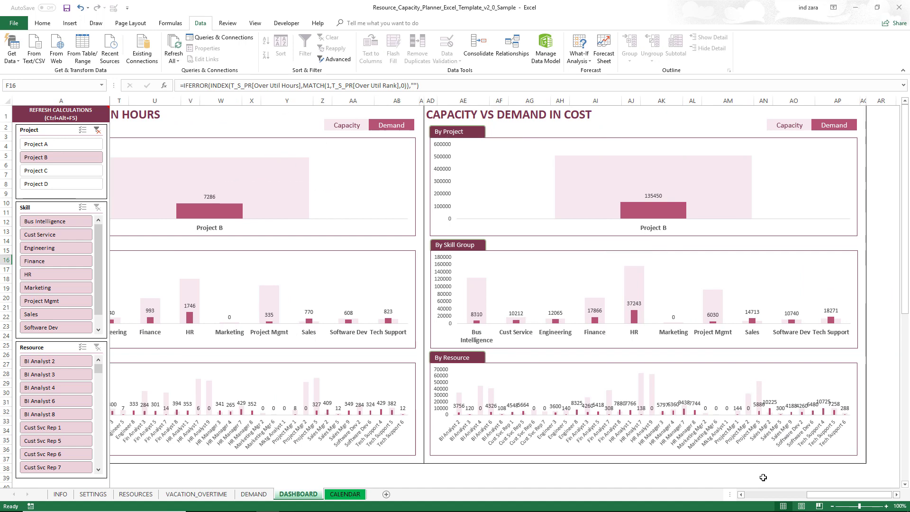
pyautogui.click(761, 497)
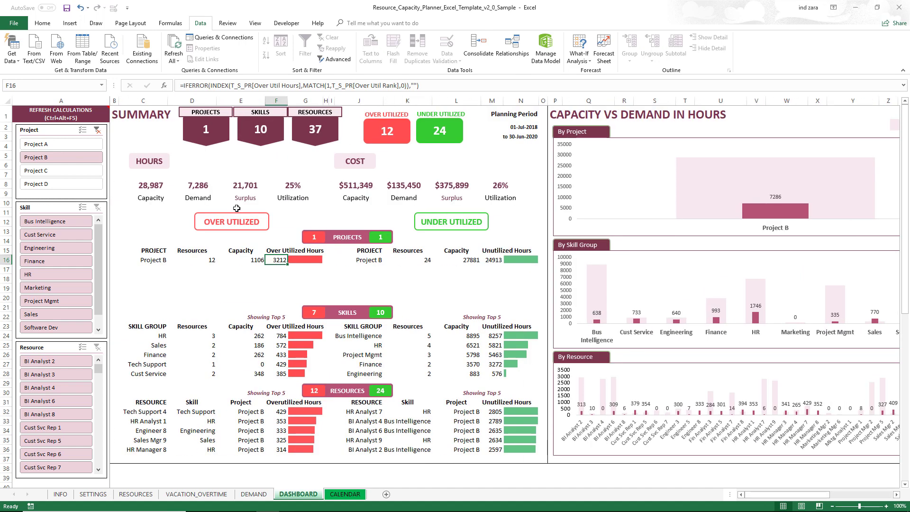